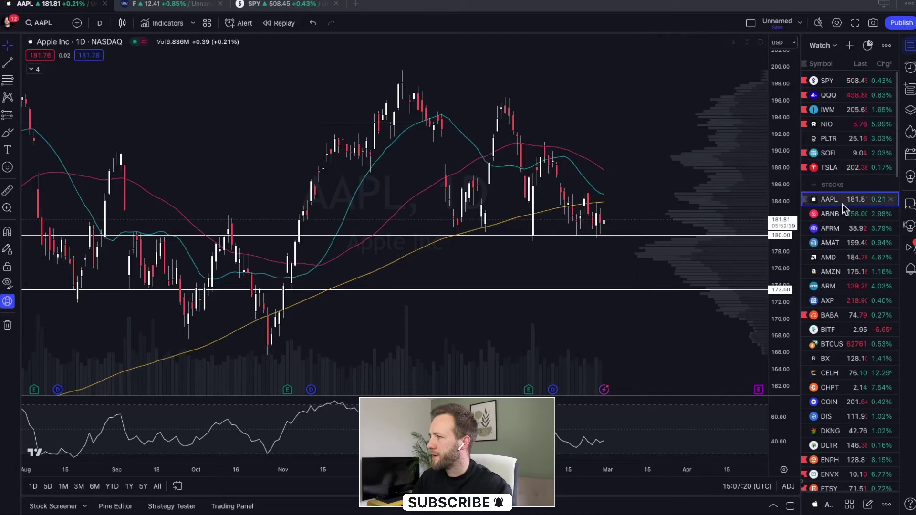
# Switch the chart to Airbnb, enlarge the price pane above RSI, and compress the price scale
pyautogui.click(841, 214)
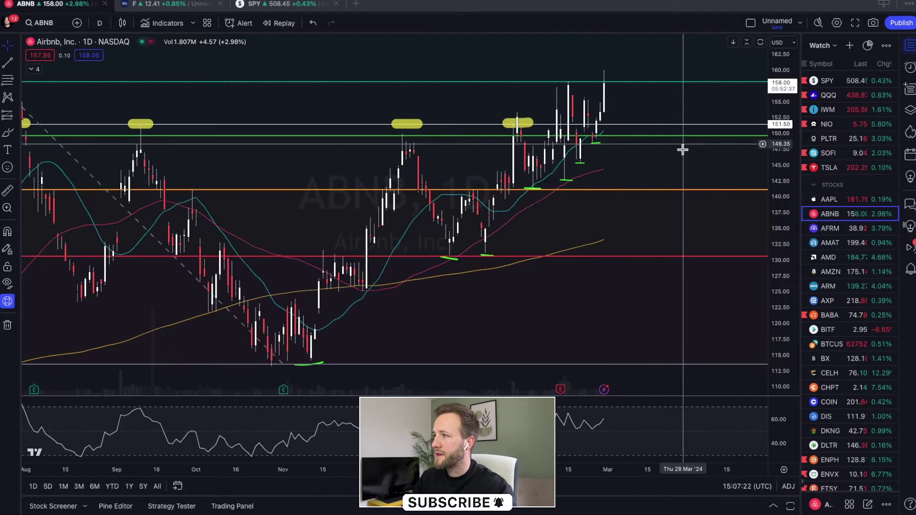
pyautogui.scroll(-5, 675, 171)
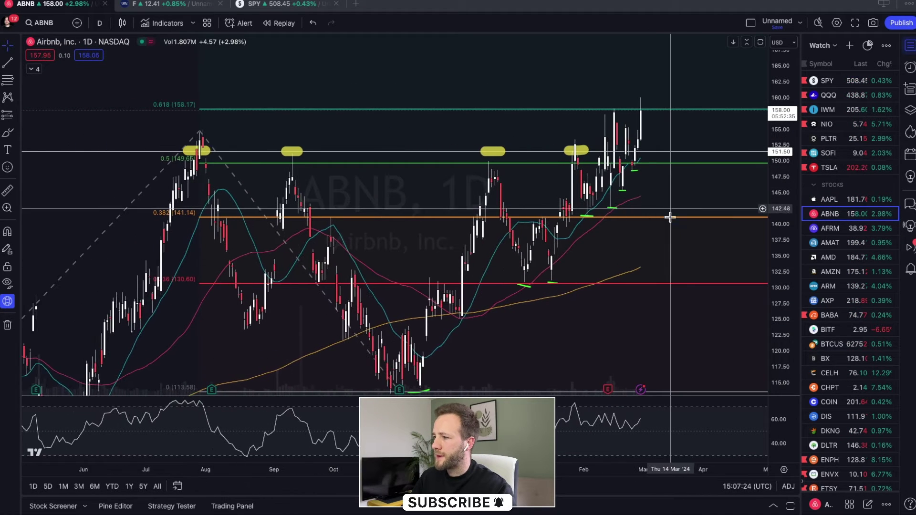
pyautogui.moveTo(687, 397); pyautogui.dragTo(690, 422)
pyautogui.moveTo(790, 150); pyautogui.dragTo(791, 181)
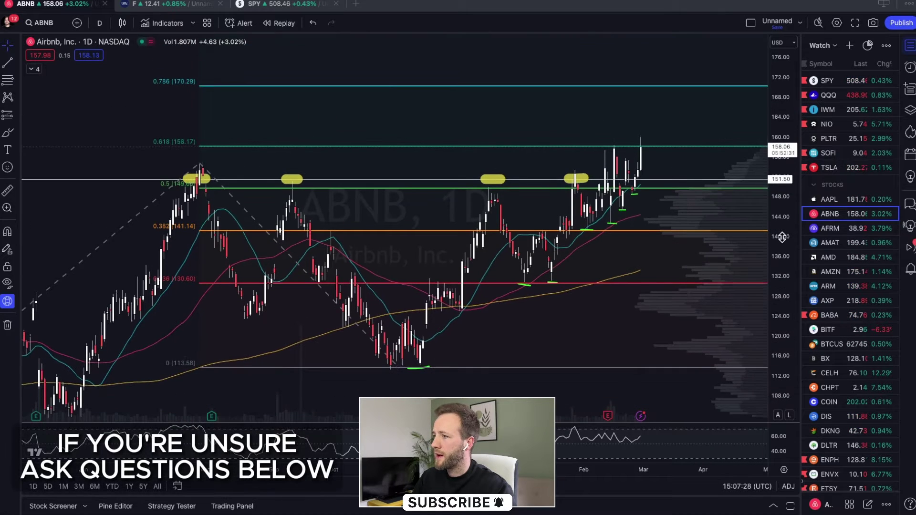
pyautogui.moveTo(873, 87); pyautogui.dragTo(878, 191)
# Zoom out to earlier price history and delete the old Fibonacci retracement
pyautogui.scroll(-3, 703, 224)
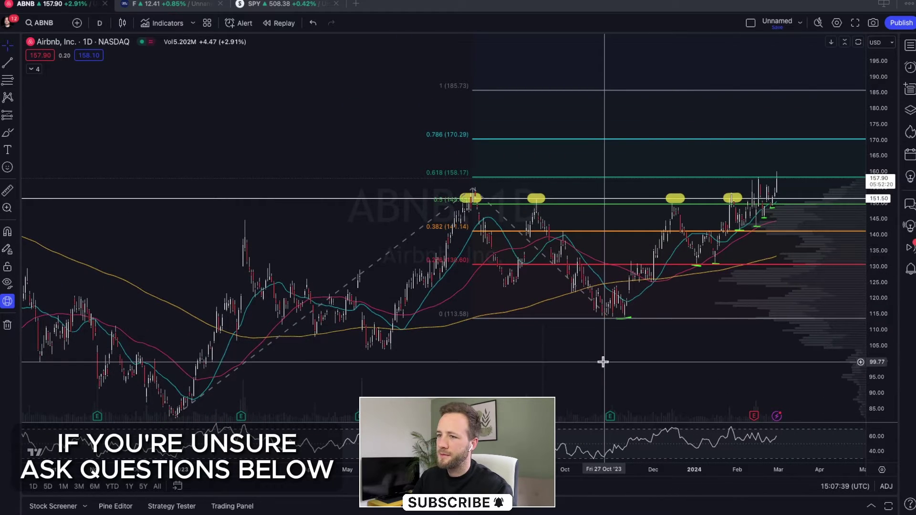
pyautogui.moveTo(604, 360); pyautogui.dragTo(522, 347)
pyautogui.scroll(-5, 522, 348)
pyautogui.moveTo(879, 157)
pyautogui.mouseDown()
pyautogui.moveTo(880, 190)
pyautogui.moveTo(880, 146)
pyautogui.mouseUp()
pyautogui.hscroll(5, 603, 379)
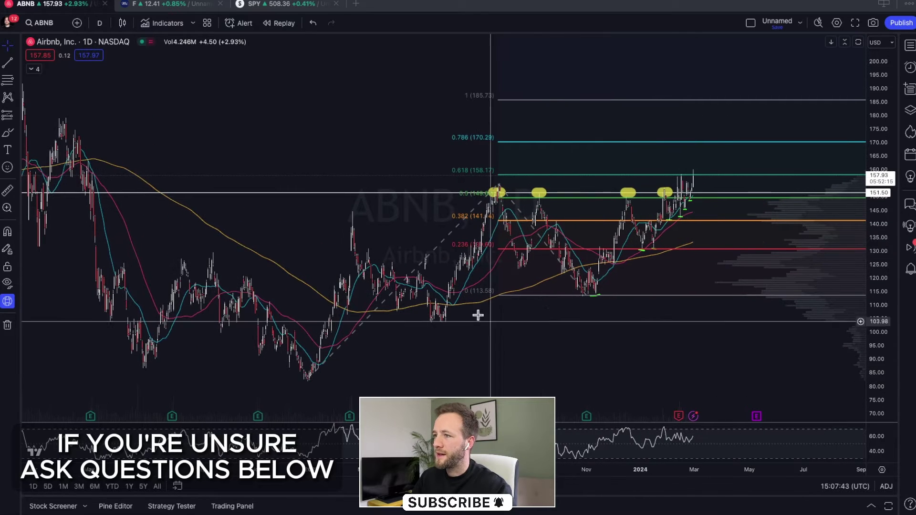
pyautogui.click(422, 268)
pyautogui.press('Delete')
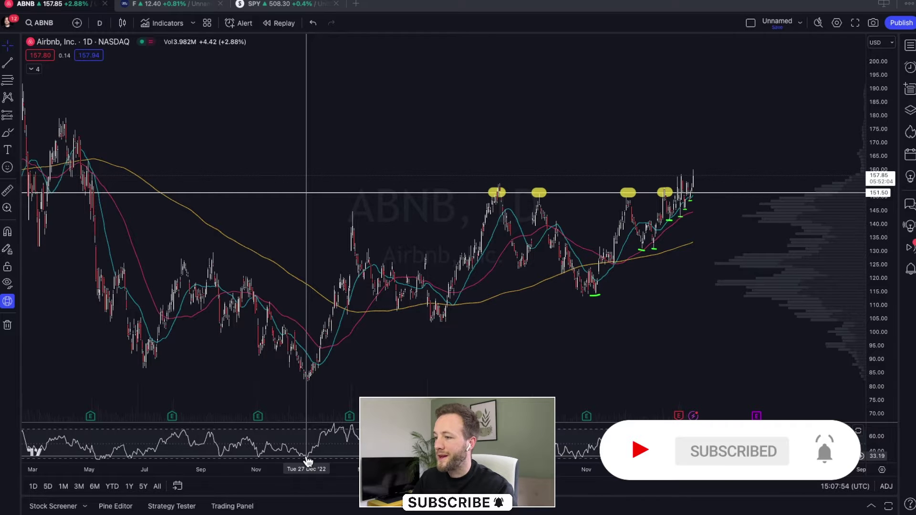
# Pan the ABNB chart left so it starts at May
pyautogui.moveTo(402, 352); pyautogui.dragTo(375, 351)
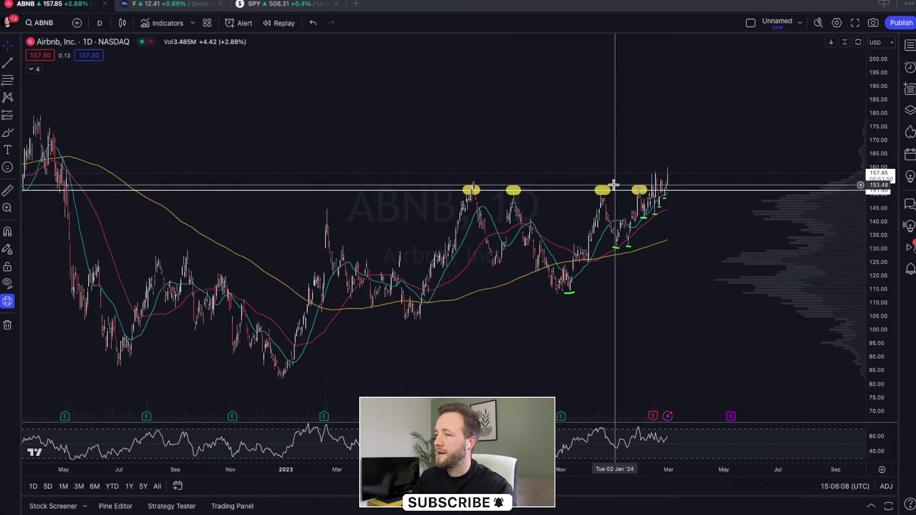
# Draw a trend-based Fib extension from the Dec '22 low through the first top, 0 at 114.84
pyautogui.click(17, 81)
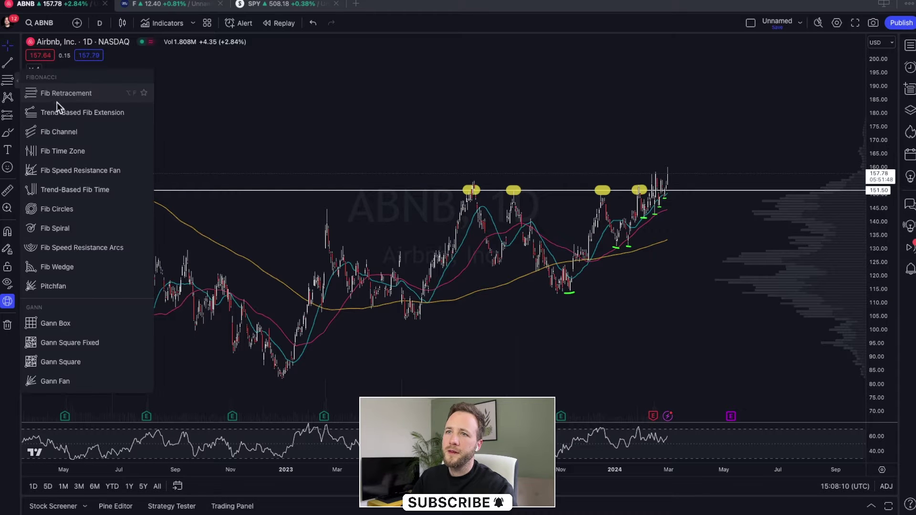
pyautogui.click(62, 111)
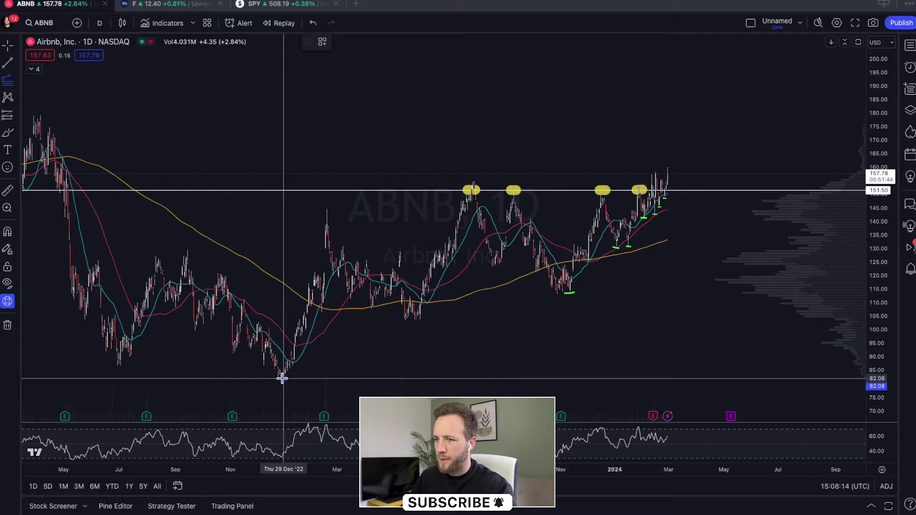
pyautogui.click(298, 361)
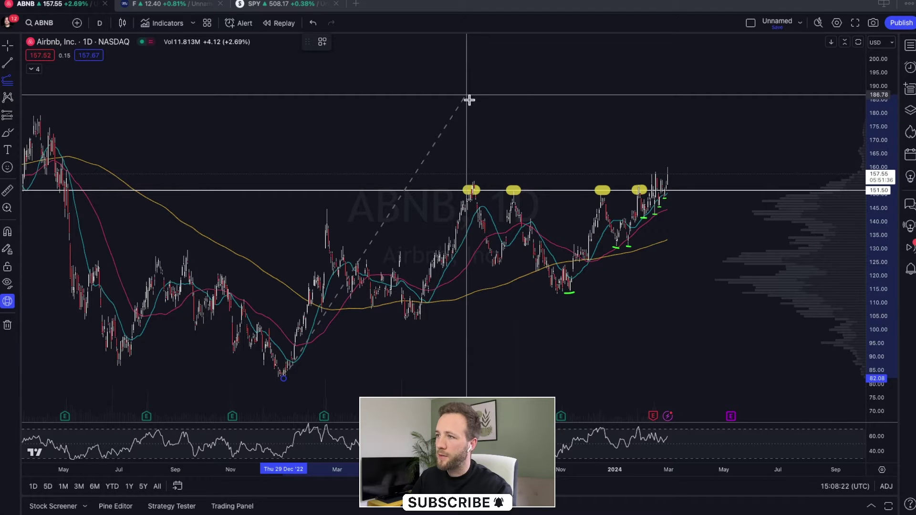
pyautogui.click(476, 191)
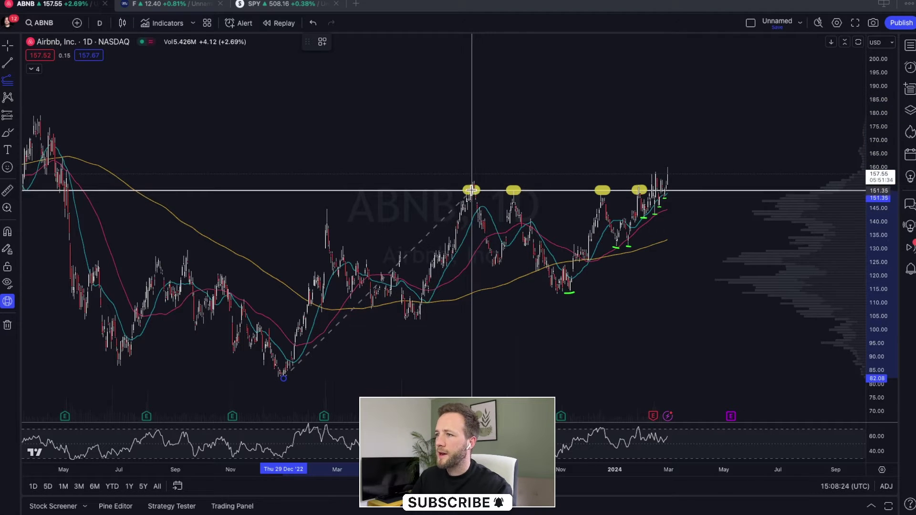
pyautogui.click(473, 190)
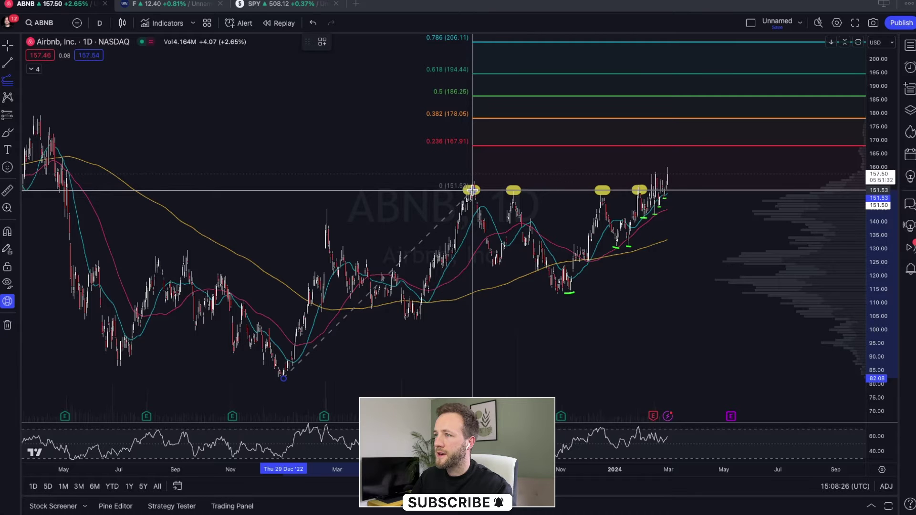
pyautogui.moveTo(472, 190)
pyautogui.mouseDown()
pyautogui.moveTo(494, 202)
pyautogui.moveTo(535, 260)
pyautogui.moveTo(491, 248)
pyautogui.moveTo(507, 268)
pyautogui.moveTo(548, 244)
pyautogui.moveTo(526, 250)
pyautogui.moveTo(564, 282)
pyautogui.moveTo(607, 293)
pyautogui.moveTo(571, 291)
pyautogui.moveTo(574, 269)
pyautogui.moveTo(569, 291)
pyautogui.moveTo(580, 266)
pyautogui.moveTo(571, 293)
pyautogui.moveTo(588, 286)
pyautogui.moveTo(572, 290)
pyautogui.mouseUp()
pyautogui.click(653, 312)
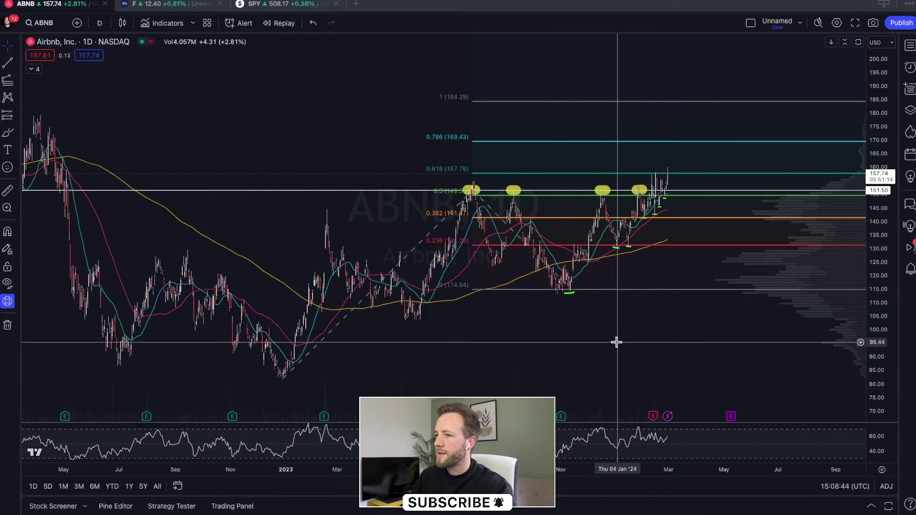
pyautogui.moveTo(673, 343); pyautogui.dragTo(651, 371)
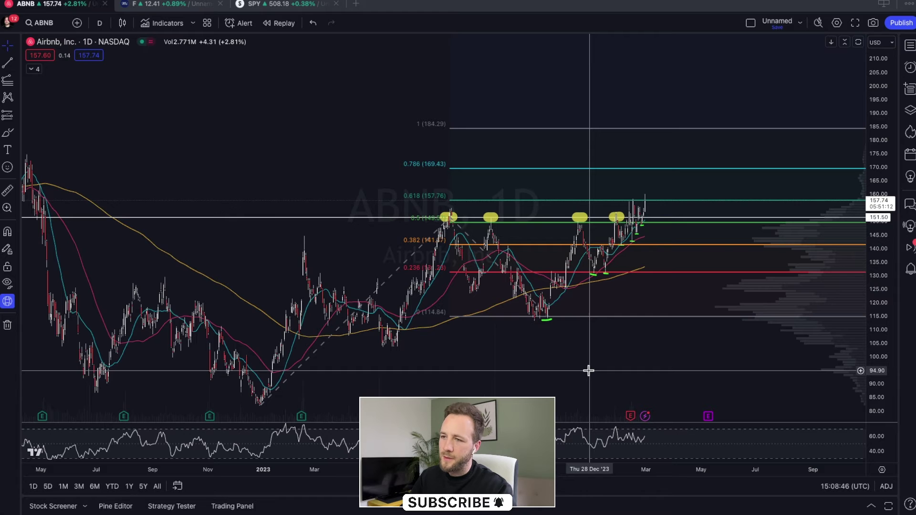
pyautogui.scroll(3, 588, 371)
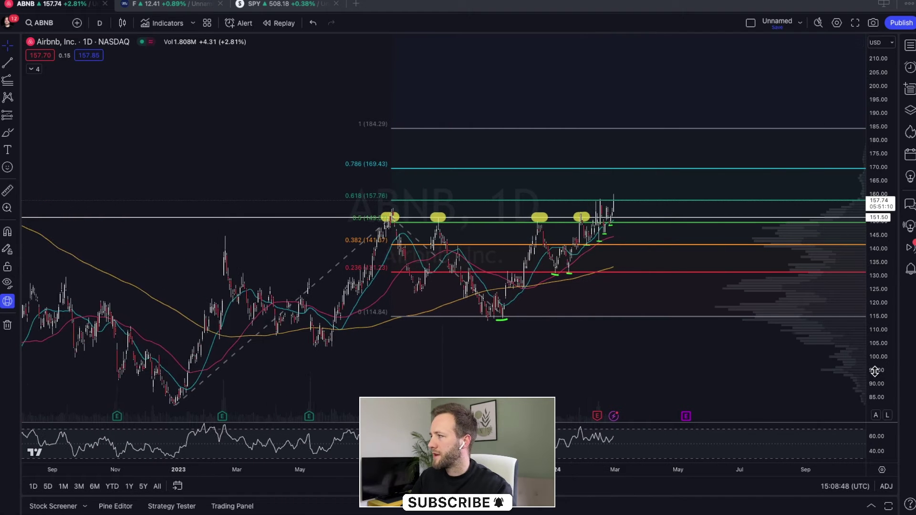
pyautogui.moveTo(875, 370); pyautogui.dragTo(875, 355)
pyautogui.moveTo(608, 358); pyautogui.dragTo(653, 382)
pyautogui.scroll(3, 651, 382)
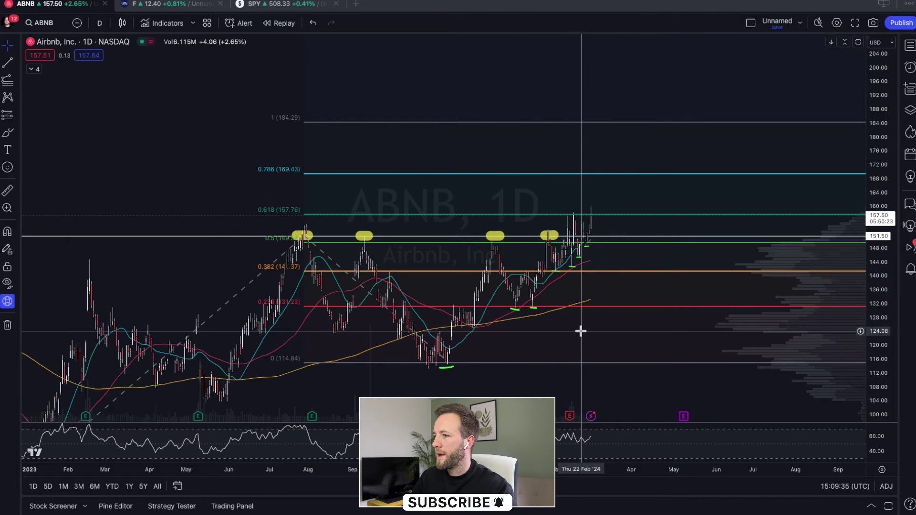
pyautogui.scroll(3, 609, 343)
pyautogui.scroll(1, 615, 344)
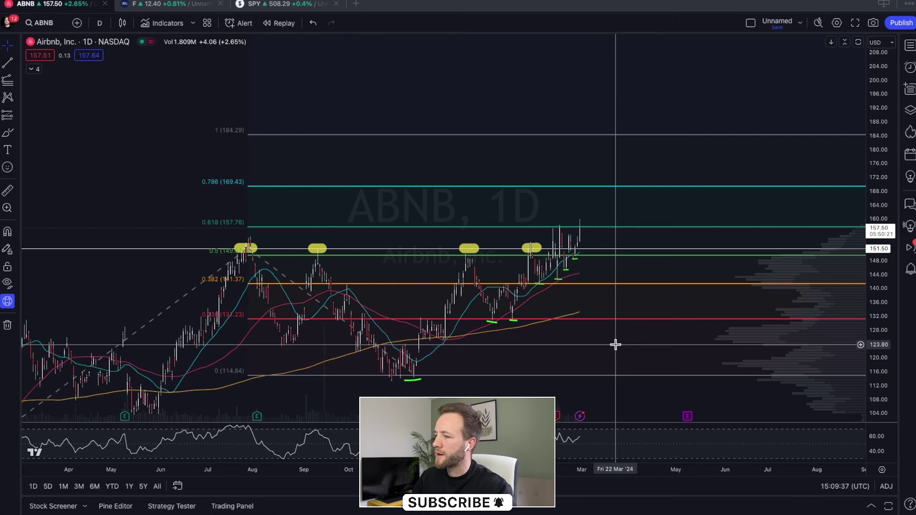
pyautogui.moveTo(579, 352); pyautogui.dragTo(643, 342)
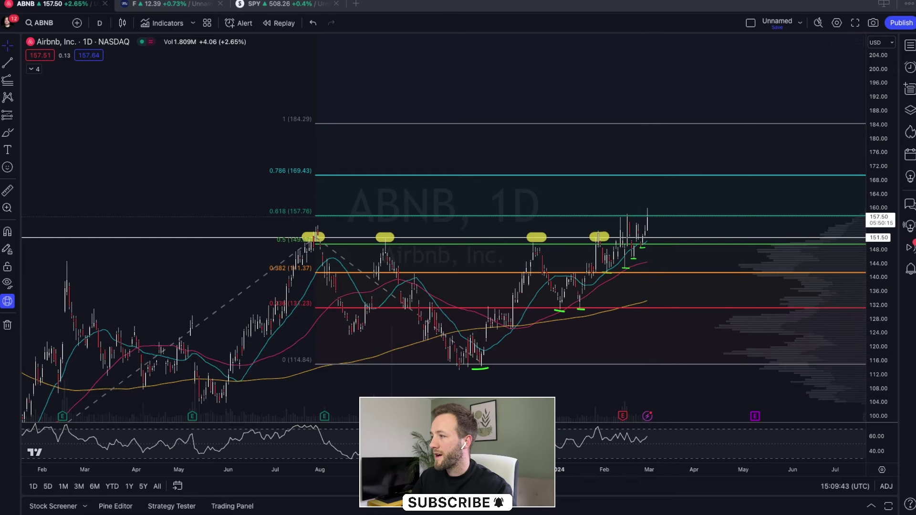
pyautogui.moveTo(875, 329); pyautogui.dragTo(875, 300)
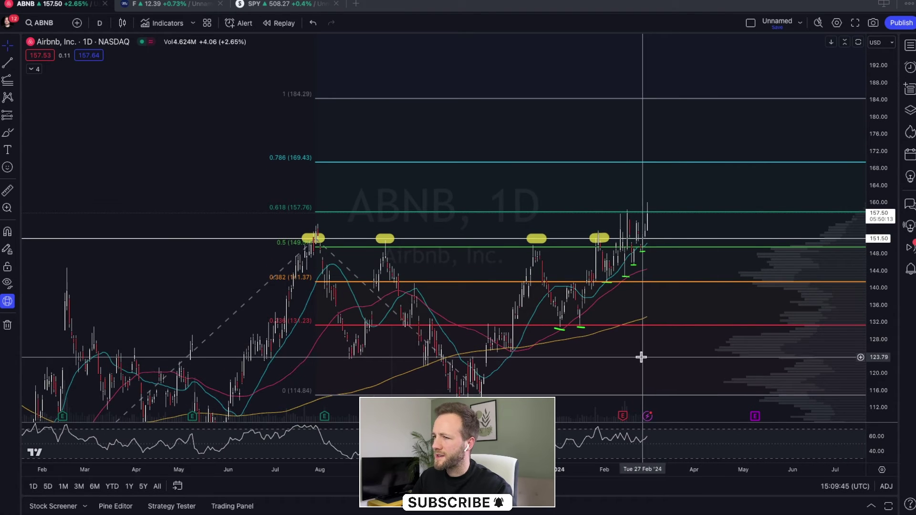
pyautogui.moveTo(640, 356); pyautogui.dragTo(614, 335)
pyautogui.scroll(-4, 613, 334)
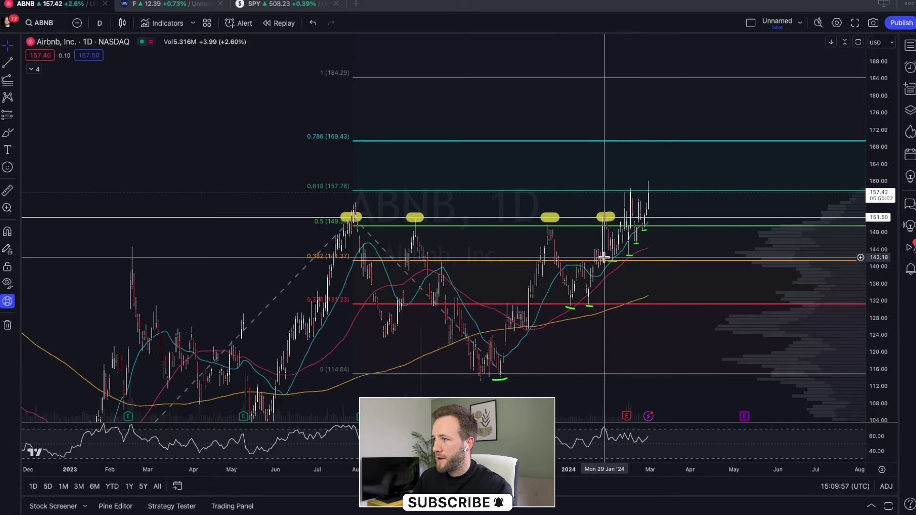
pyautogui.scroll(4, 635, 213)
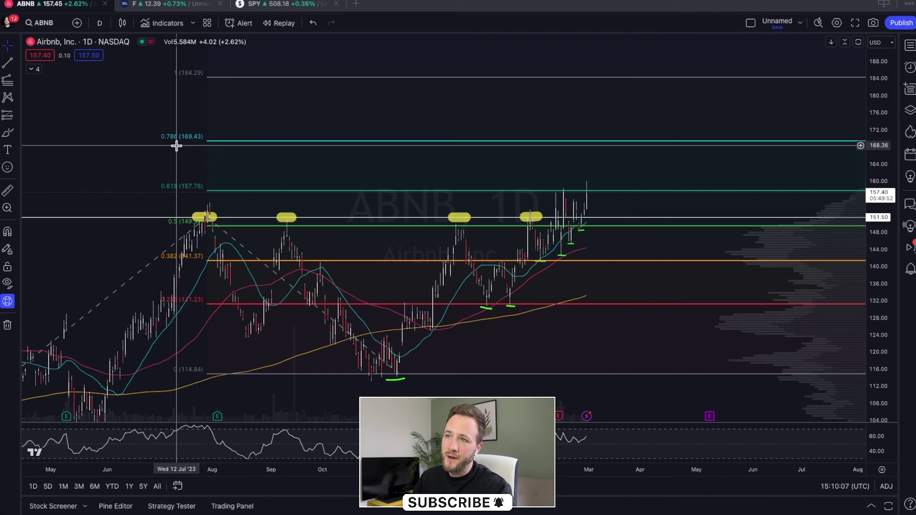
pyautogui.click(604, 191)
pyautogui.click(640, 141)
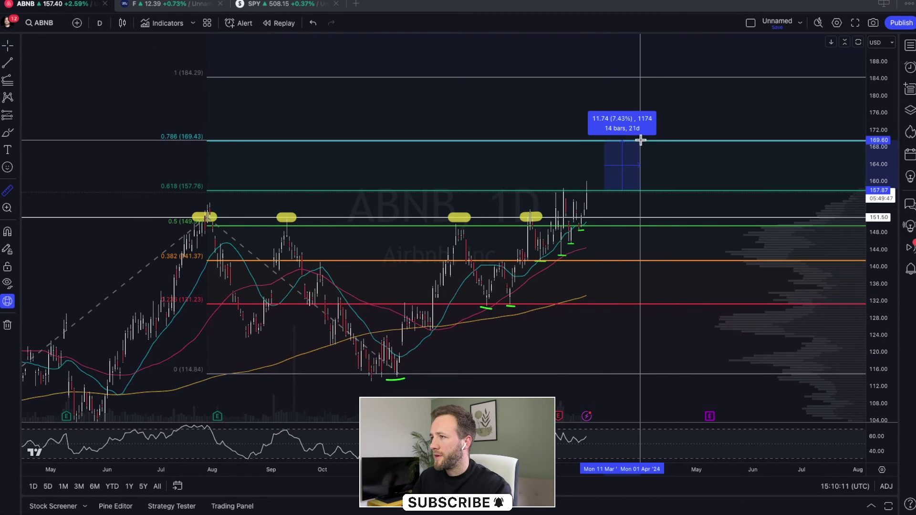
pyautogui.click(667, 163)
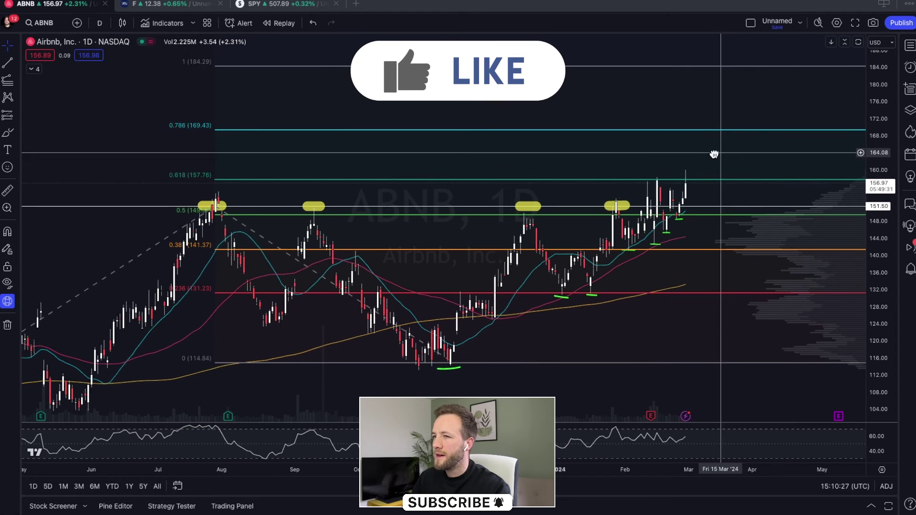
pyautogui.hscroll(2, 712, 154)
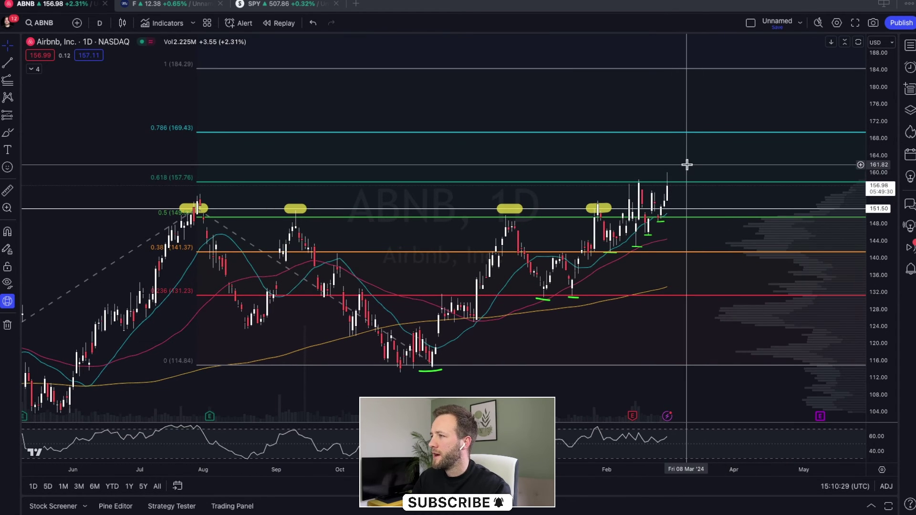